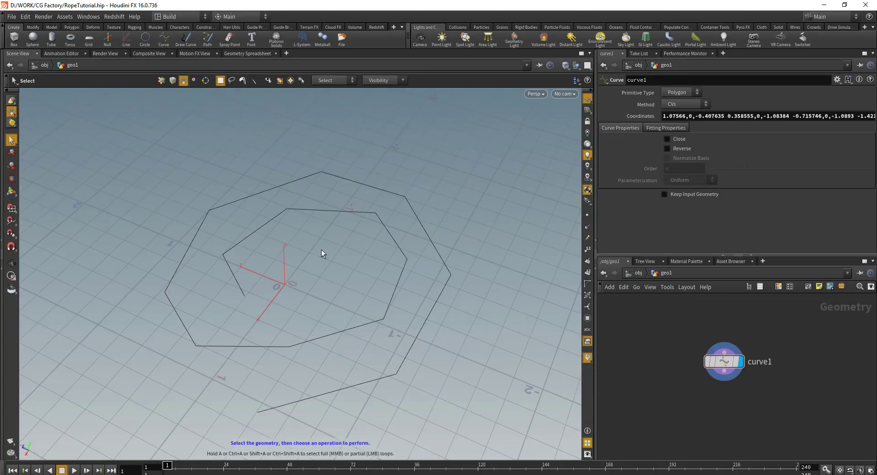
Add a Subdivide node connected to the output of curve1 and display its smoothed spiral.
alt+middle_drag(327, 273, 293, 268)
alt+drag(321, 290, 273, 259)
mouse_move(685, 357)
middle_down()
mouse_move(668, 324)
mouse_move(677, 322)
mouse_move(673, 351)
middle_up()
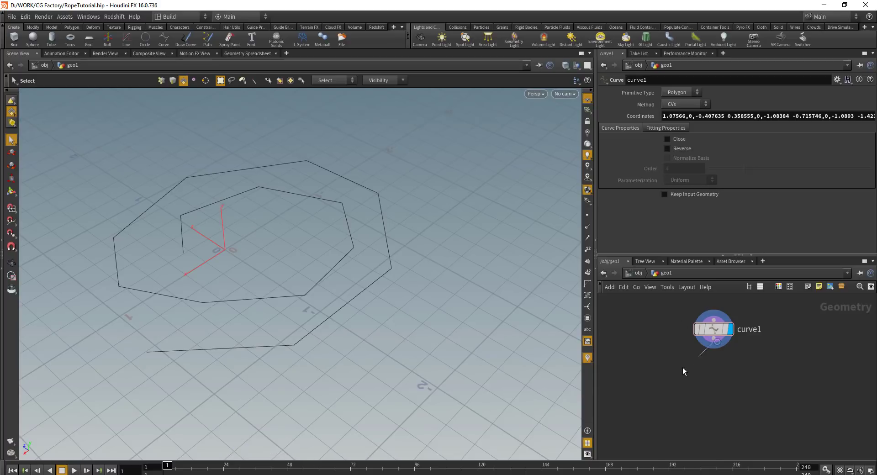
key(Tab)
text(subd)
key(Return)
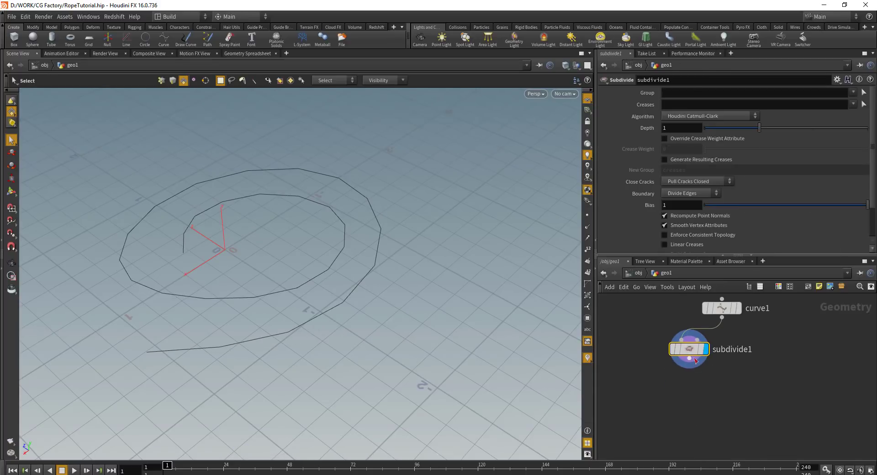
Add a Resample node connected after subdivide1 to divide the spiral curve into even segments.
key(Tab)
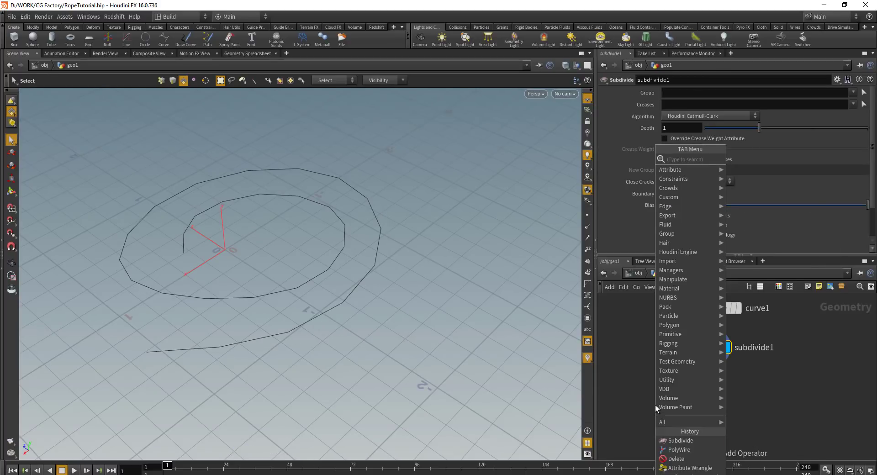
text(res)
key(Return)
click(708, 388)
Add a separate Circle node beside the curve network and set its primitive type to Polygon.
key(Tab)
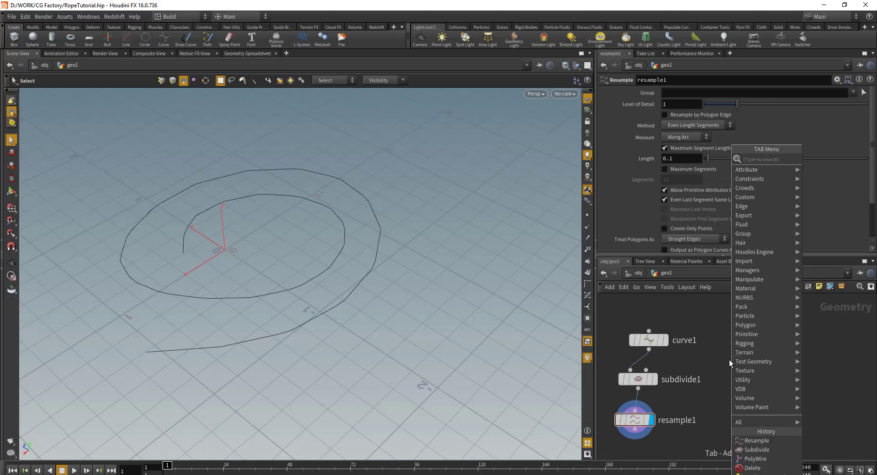
text(cir)
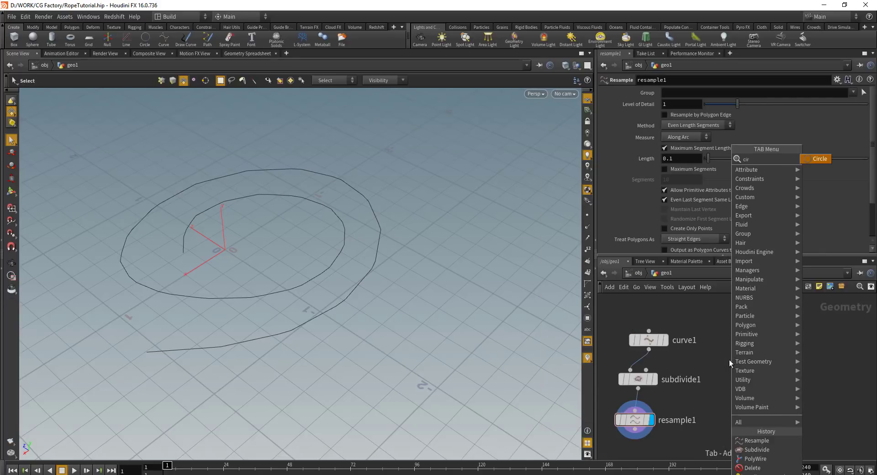
key(Return)
click(754, 347)
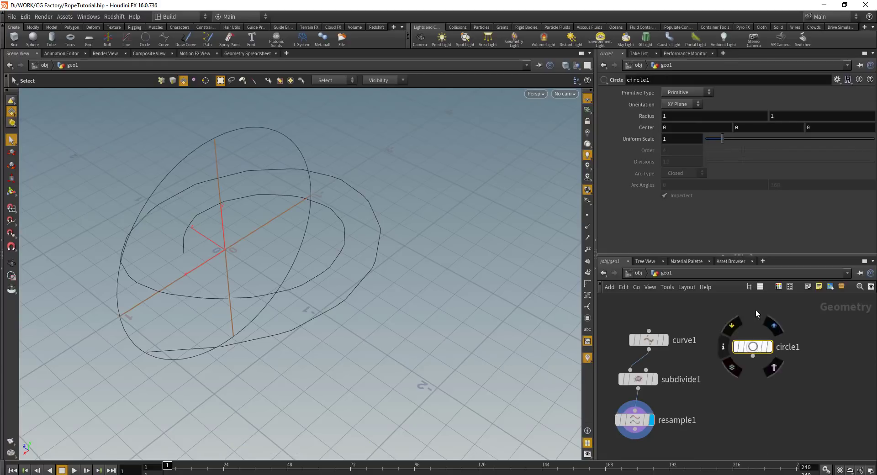
click(695, 92)
click(677, 110)
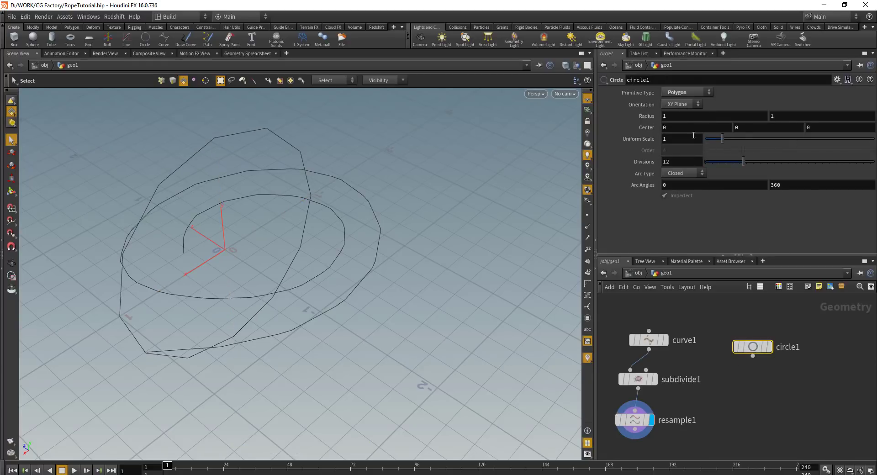
Set circle1 to 3 divisions and both of its radius values to .05.
double_click(675, 160)
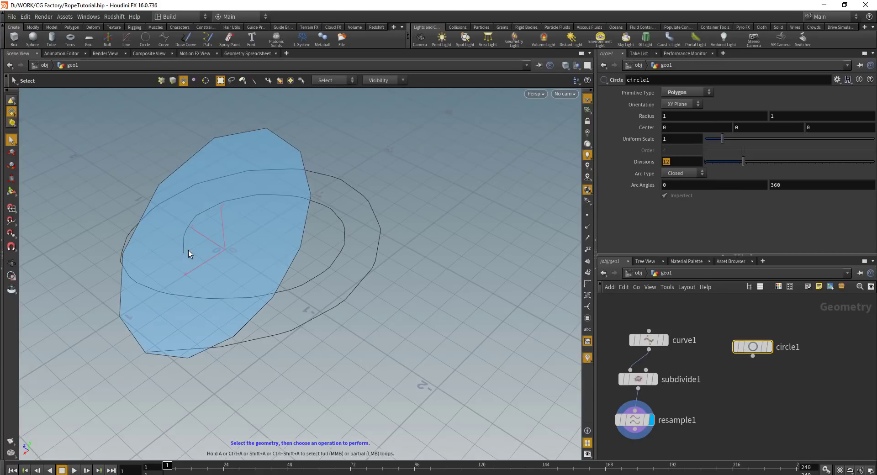
text(3)
key(Return)
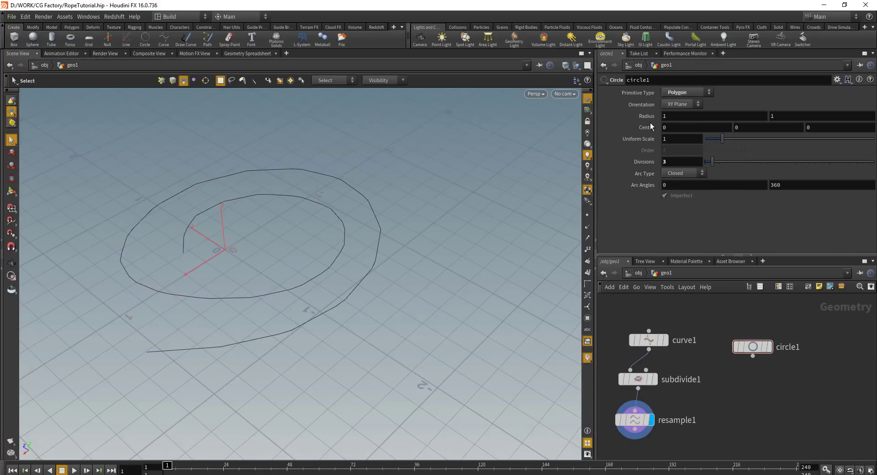
double_click(665, 116)
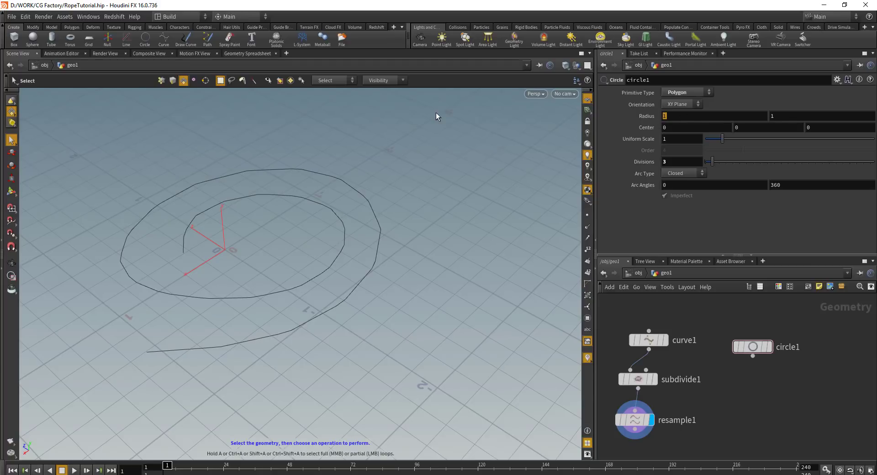
text(.05)
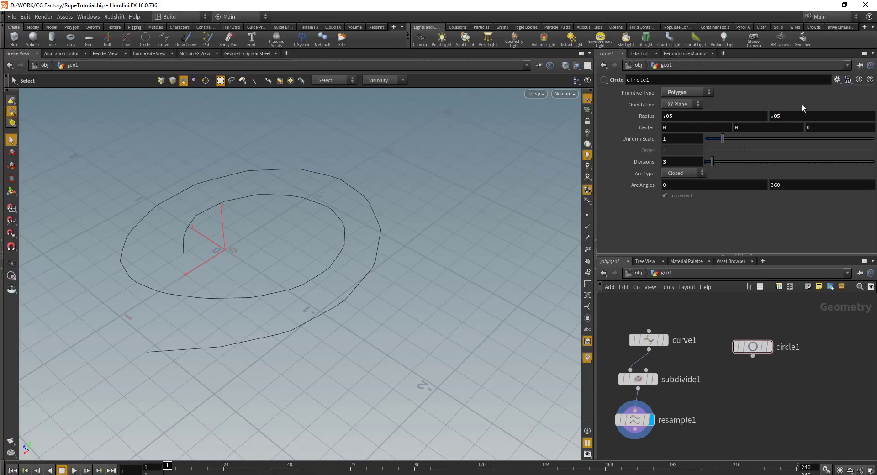
Move circle1 next to resample1 and add an unconnected Sweep node below the two nodes.
middle_drag(753, 351, 741, 299)
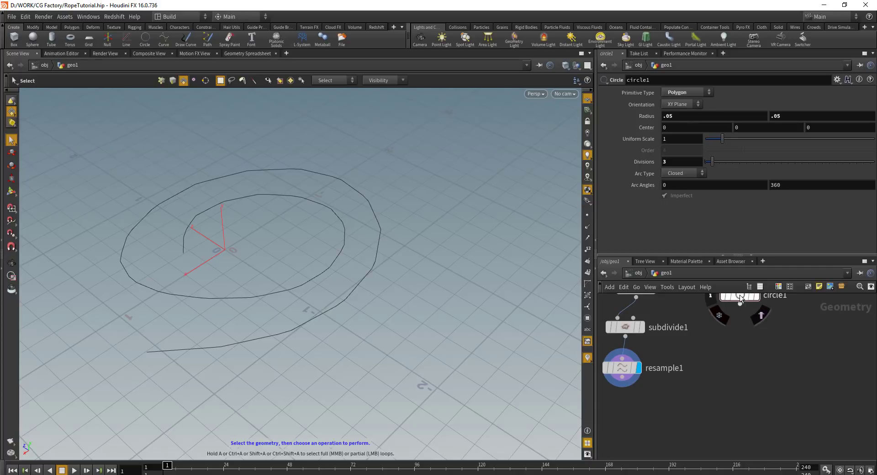
drag(739, 295, 687, 401)
middle_drag(733, 354, 802, 318)
drag(764, 361, 619, 336)
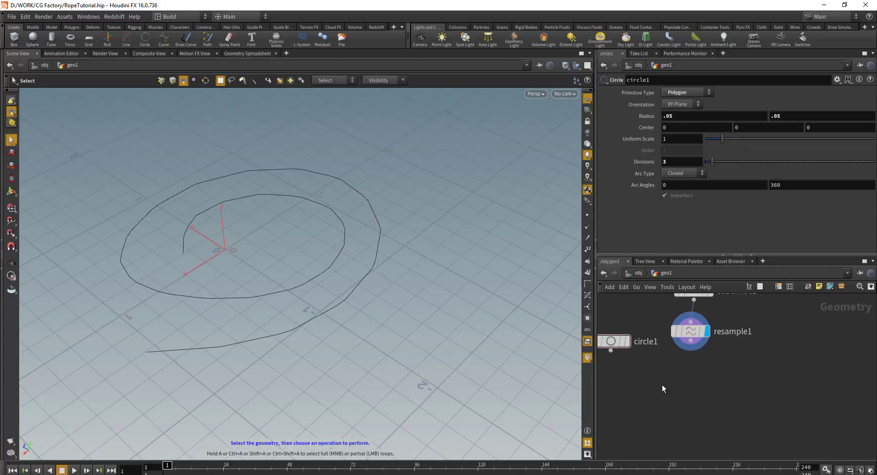
key(Tab)
text(swe)
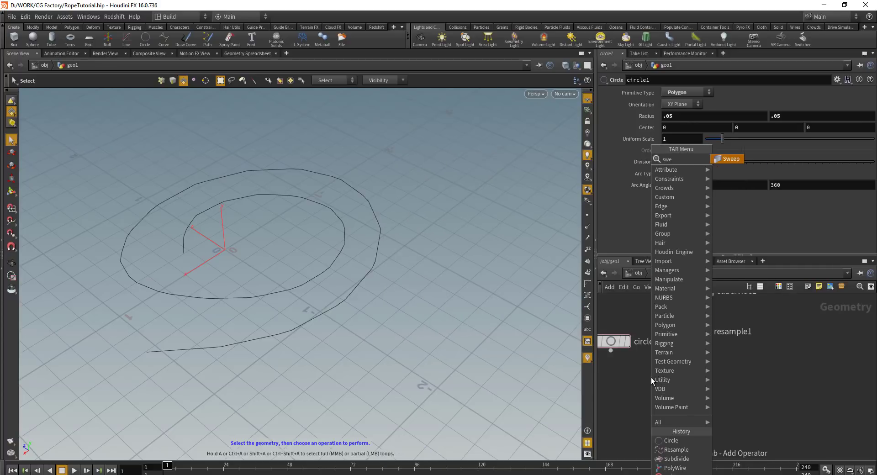
key(Return)
click(679, 403)
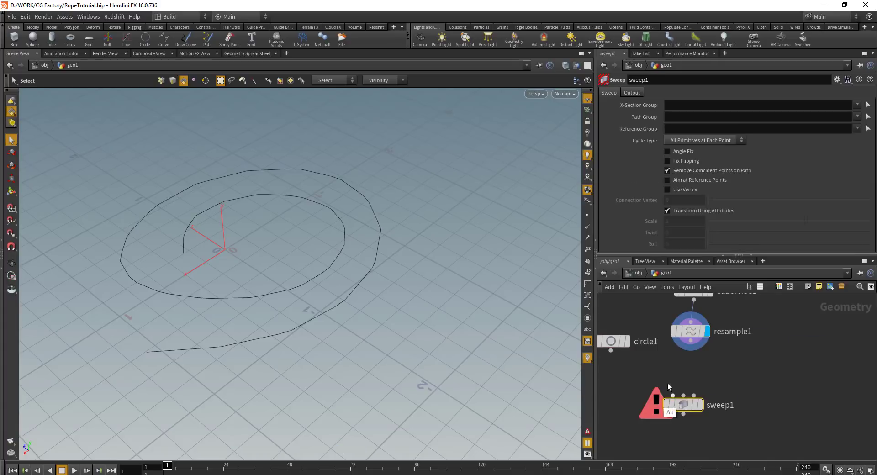
Wire circle1 into the sweep's first input and resample1 into its second, and display the sweep's result.
scroll(667, 383, up, 2)
click(608, 337)
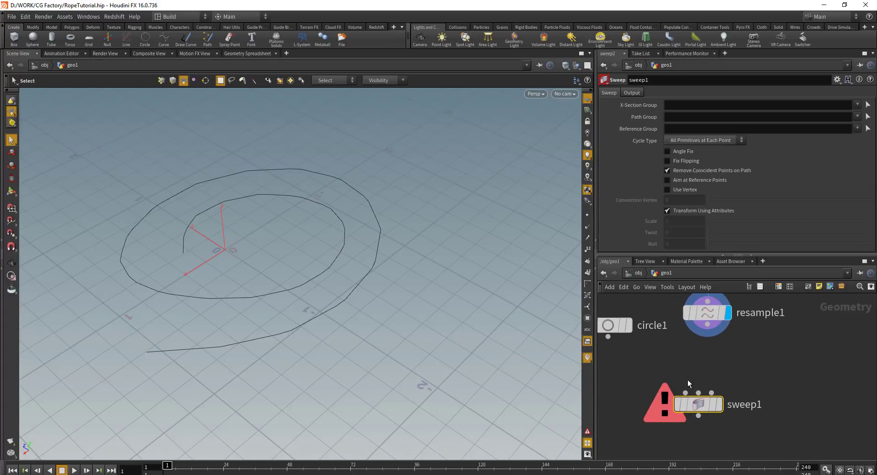
click(707, 324)
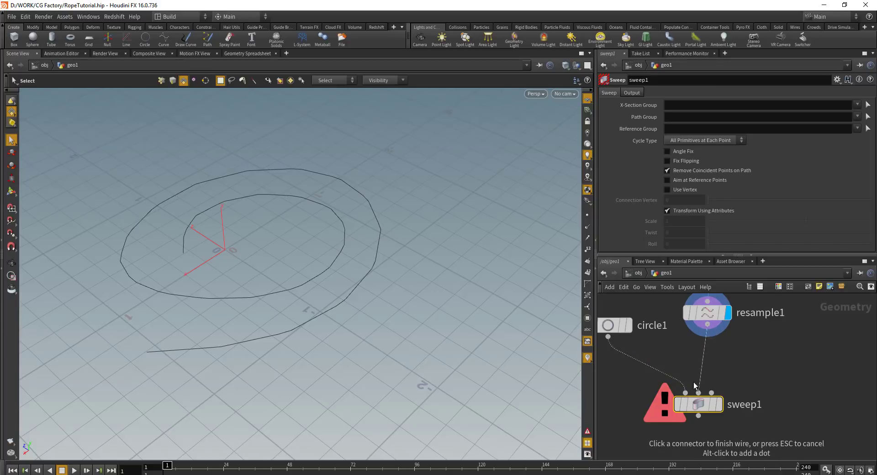
click(718, 409)
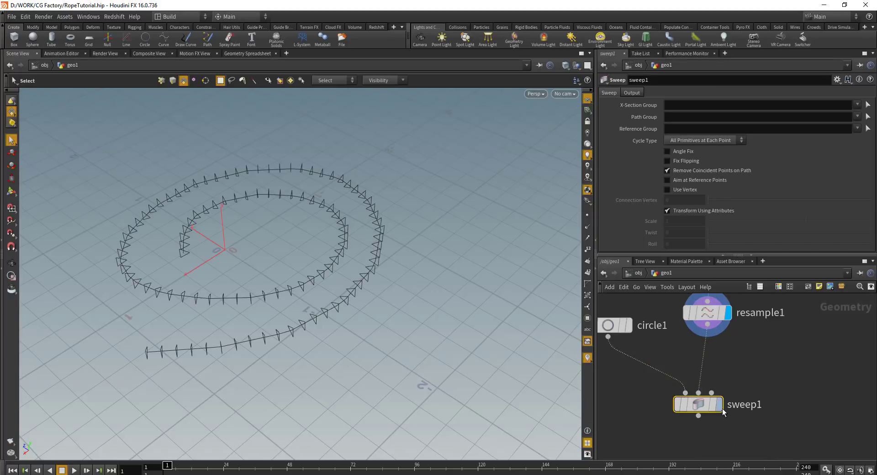
click(722, 404)
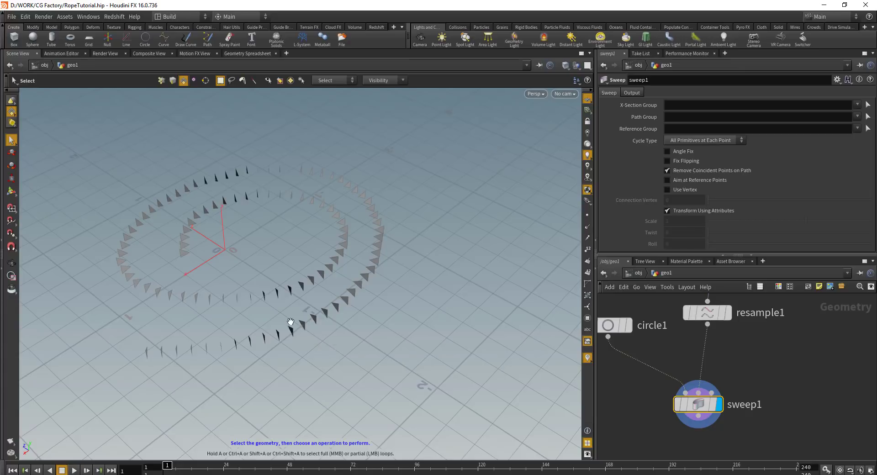
mouse_move(290, 322)
alt+mouse_down()
mouse_move(307, 309)
mouse_move(401, 297)
mouse_move(333, 279)
mouse_move(385, 287)
mouse_move(343, 291)
mouse_move(276, 313)
alt+mouse_up()
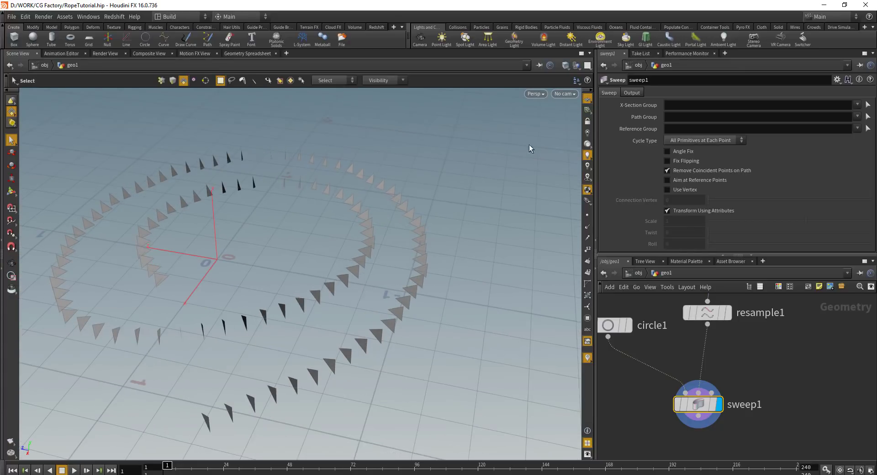
Disable Transform Using Attributes on sweep1 and set its Twist to 43.
middle_drag(742, 398, 729, 360)
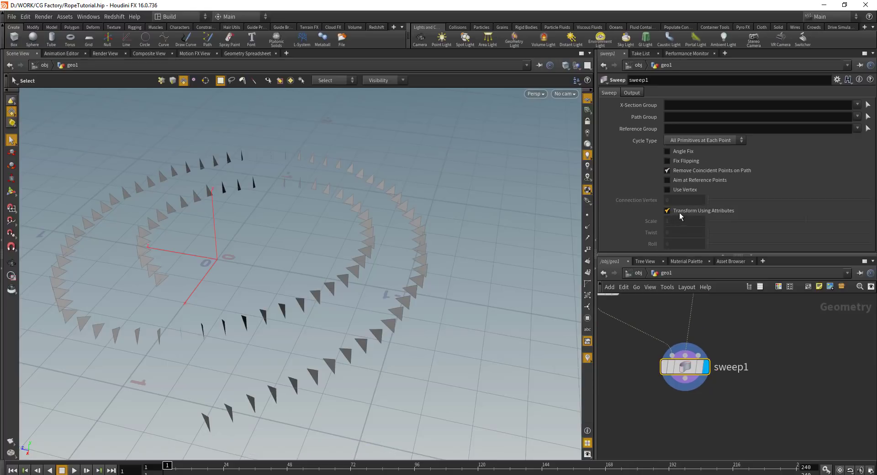
click(667, 212)
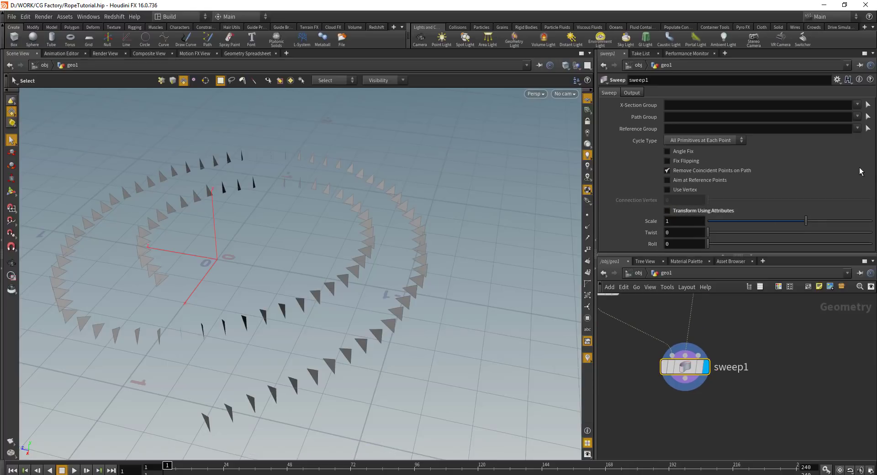
drag(711, 232, 727, 234)
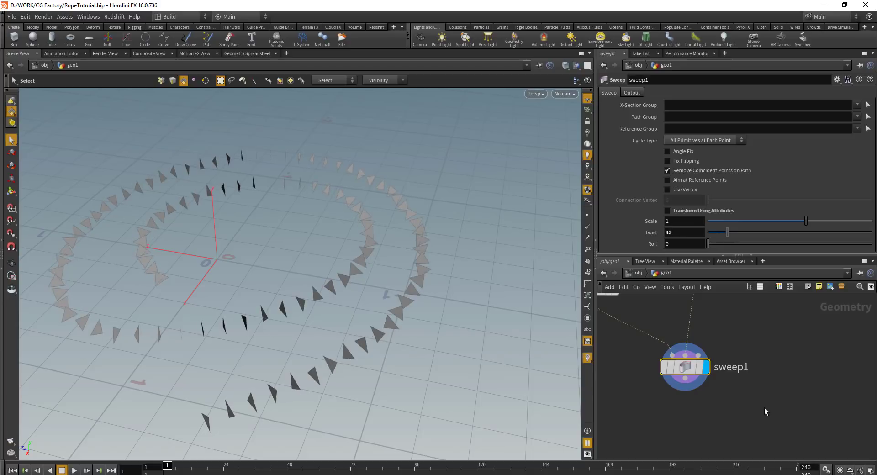
Add a Group node connected to the output of sweep1 and make it the displayed node.
click(757, 392)
alt+middle_drag(711, 411, 751, 391)
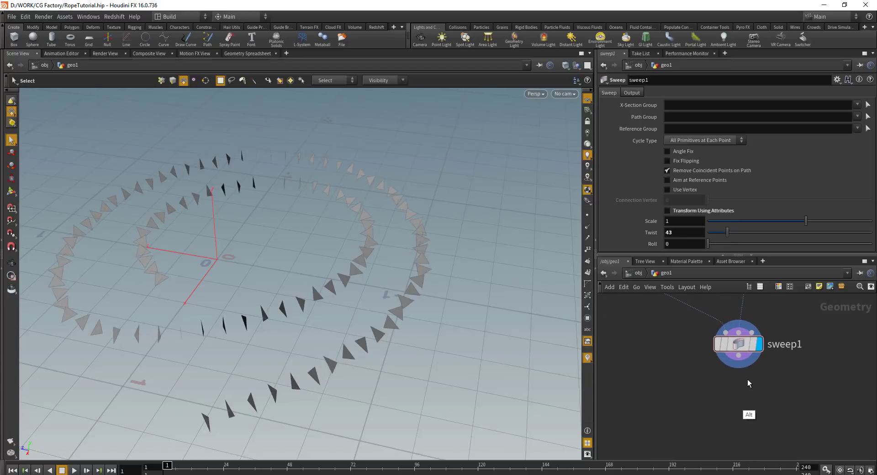
key(Tab)
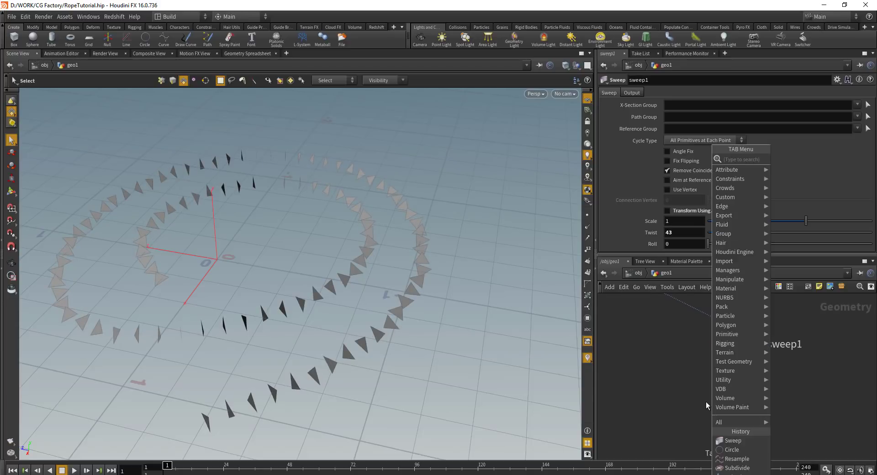
text(group)
key(Return)
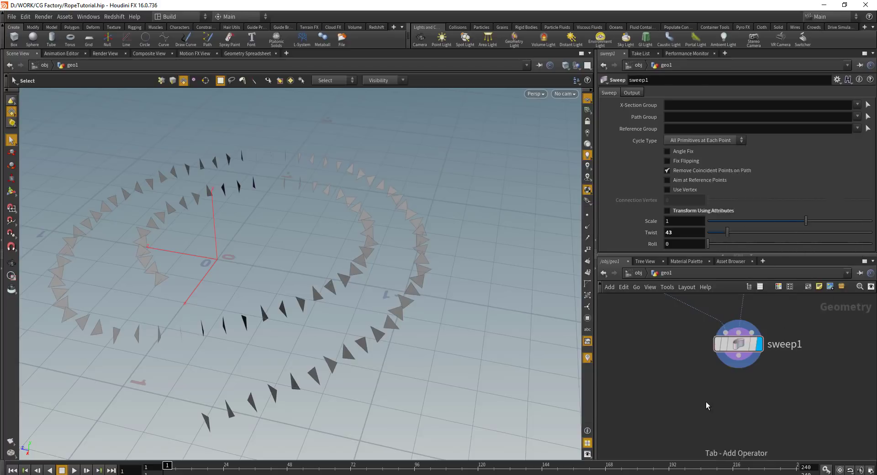
click(706, 402)
drag(710, 398, 727, 389)
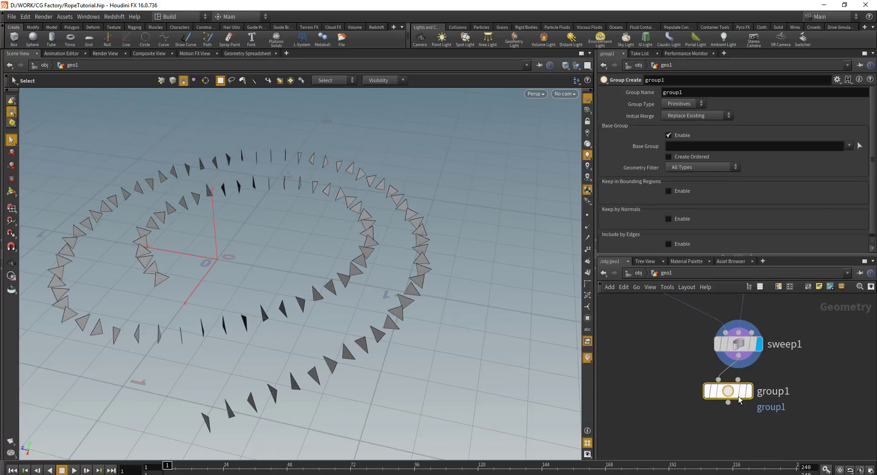
click(753, 367)
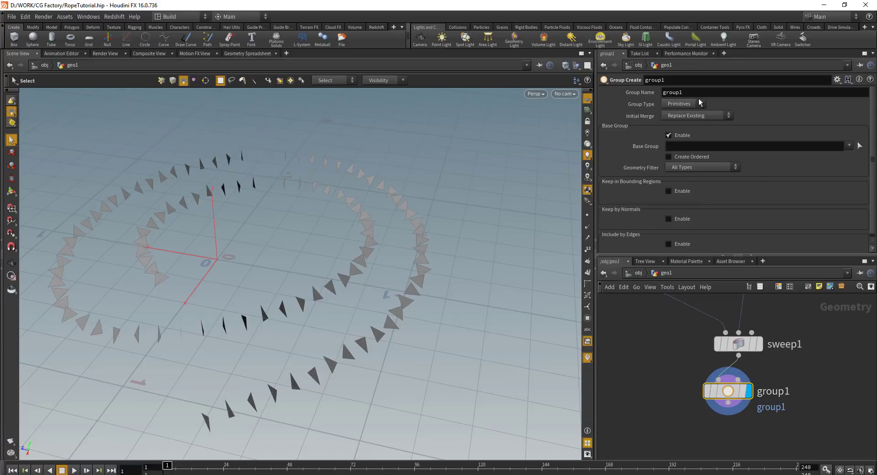
Name the primitive group created by group1 "del".
drag(695, 93, 505, 104)
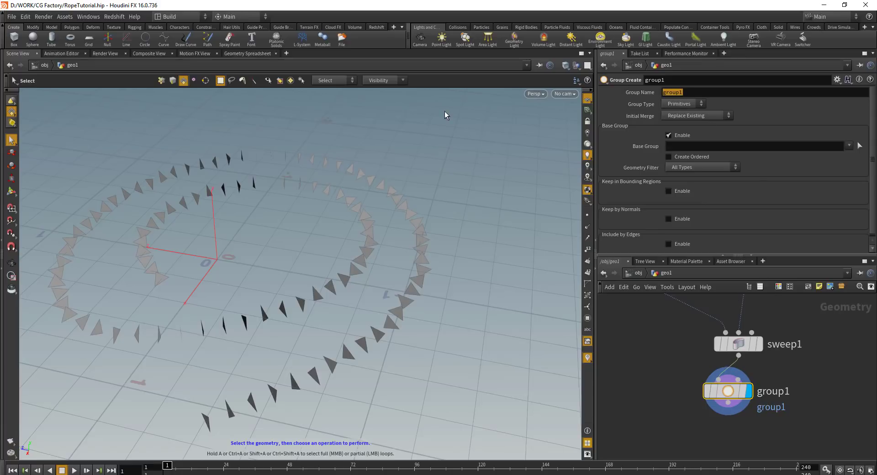
text(del)
key(Return)
Add an Add node connected to the output of group1 and display it.
middle_drag(641, 363, 668, 430)
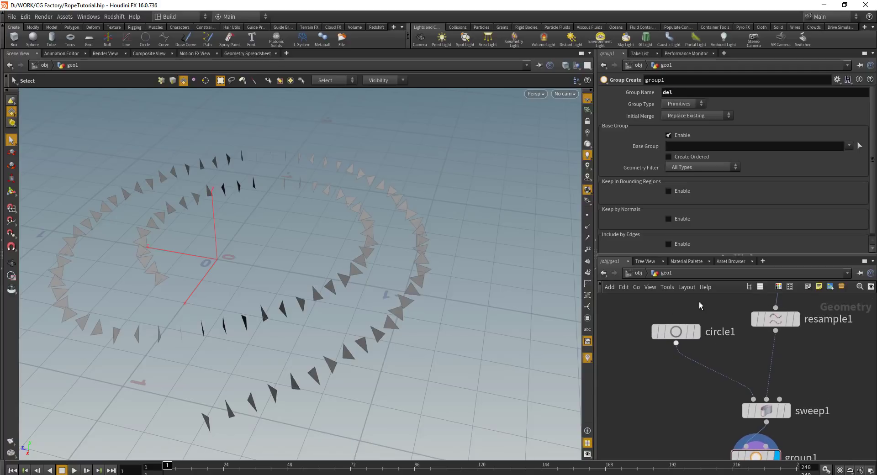
drag(676, 334, 660, 324)
middle_drag(681, 445, 629, 354)
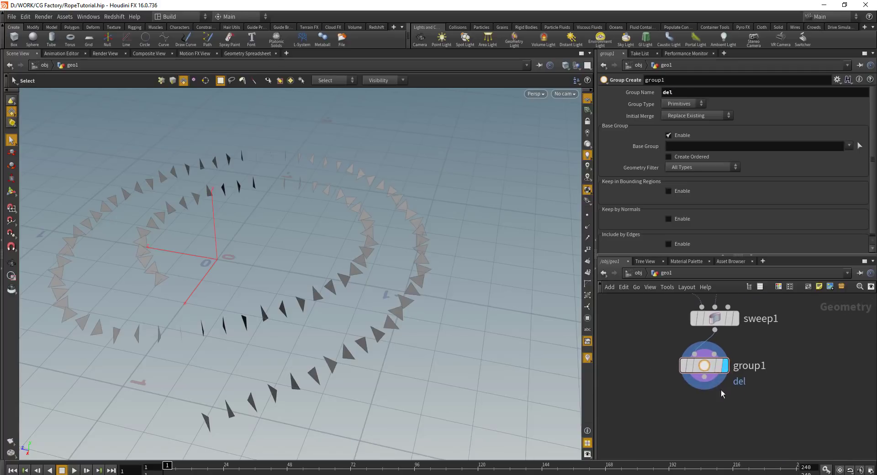
right_click(705, 378)
key(Tab)
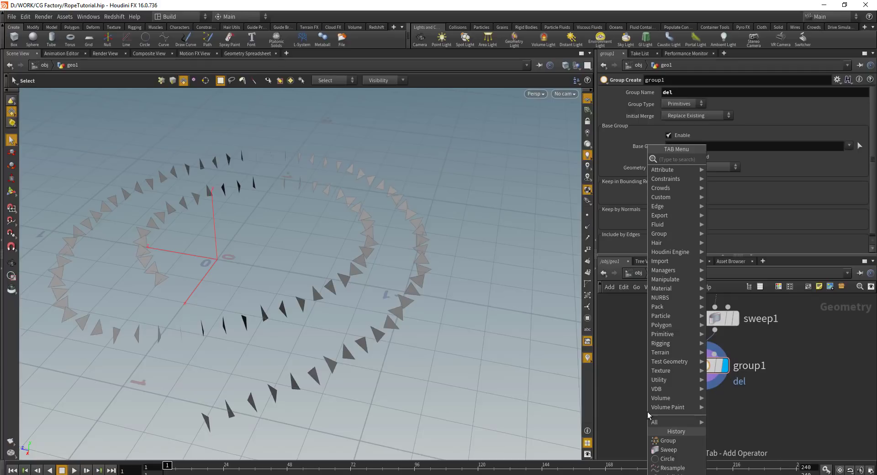
text(add)
key(Return)
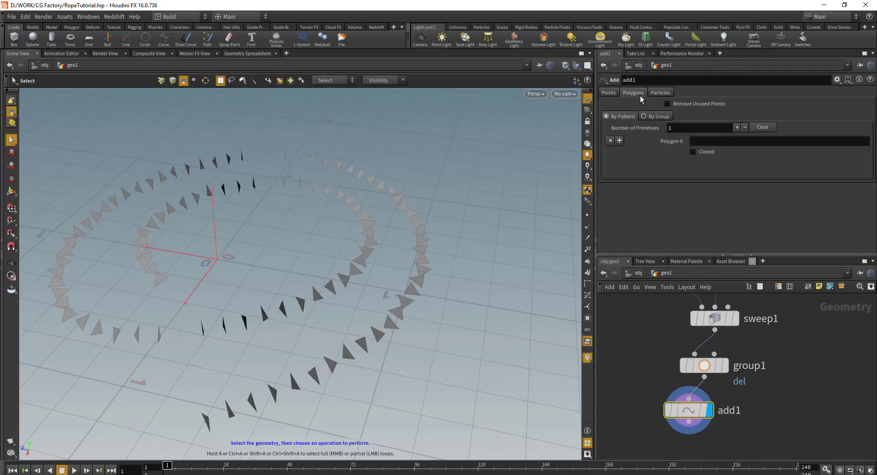
Set add1 to build its polygons By Group, with the Add option set to By Attribute.
click(660, 116)
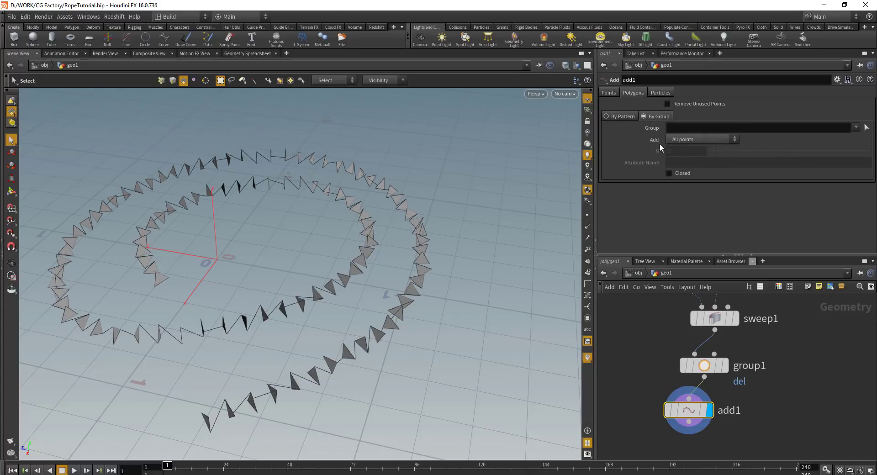
click(712, 139)
click(684, 184)
mouse_move(672, 413)
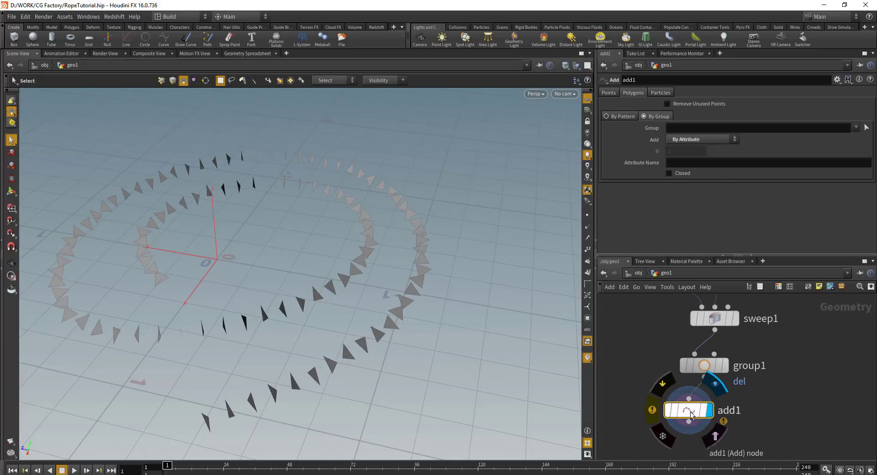
click(652, 415)
click(639, 225)
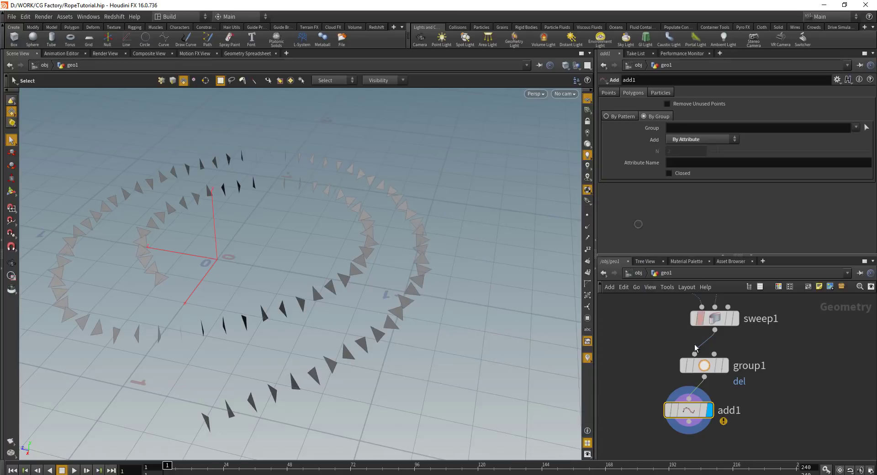
middle_drag(645, 334, 670, 424)
drag(665, 328, 656, 310)
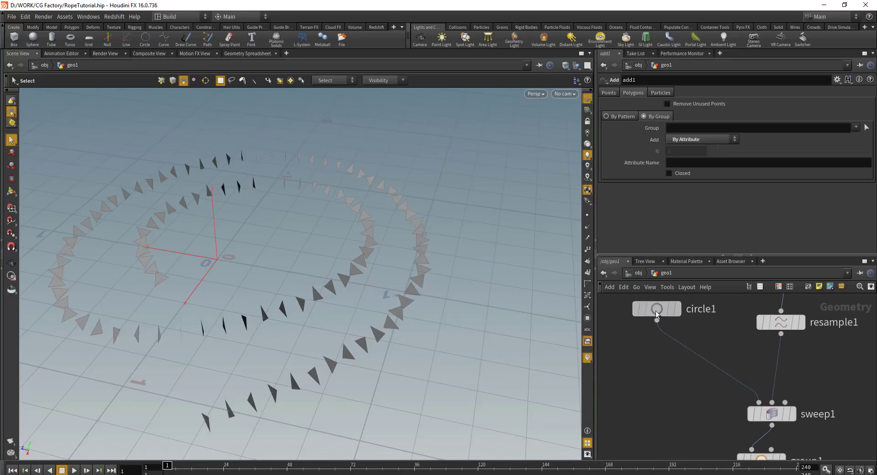
key(Tab)
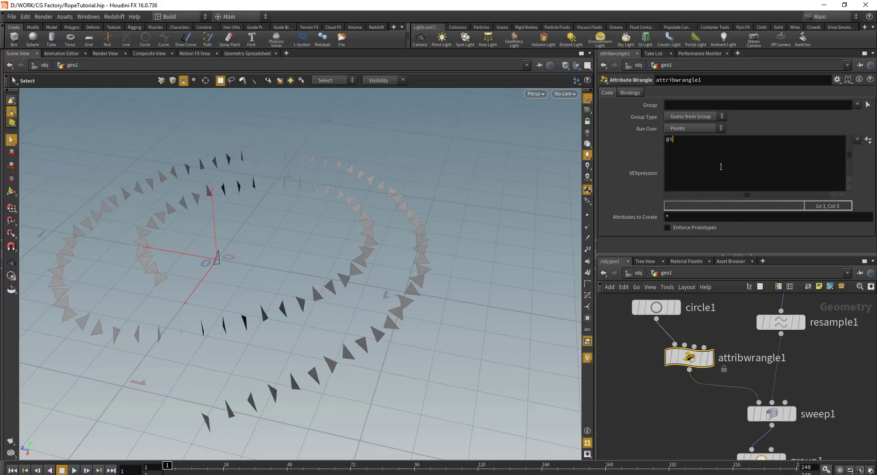
text(d = @ptnum;)
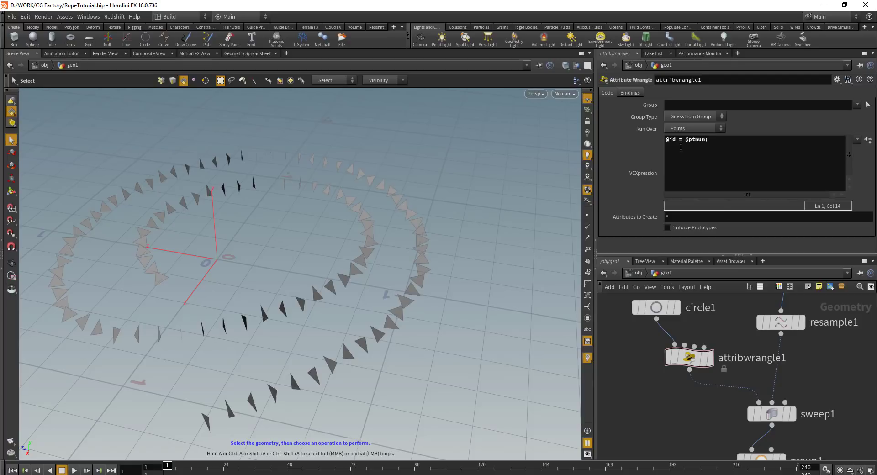
Display attribwrangle1 and examine its point attributes in the Geometry Spreadsheet before returning to the scene view.
click(658, 307)
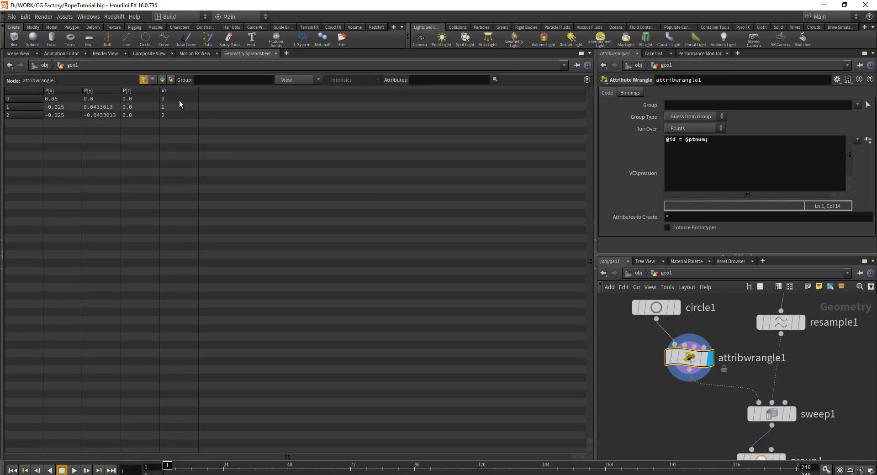
click(25, 53)
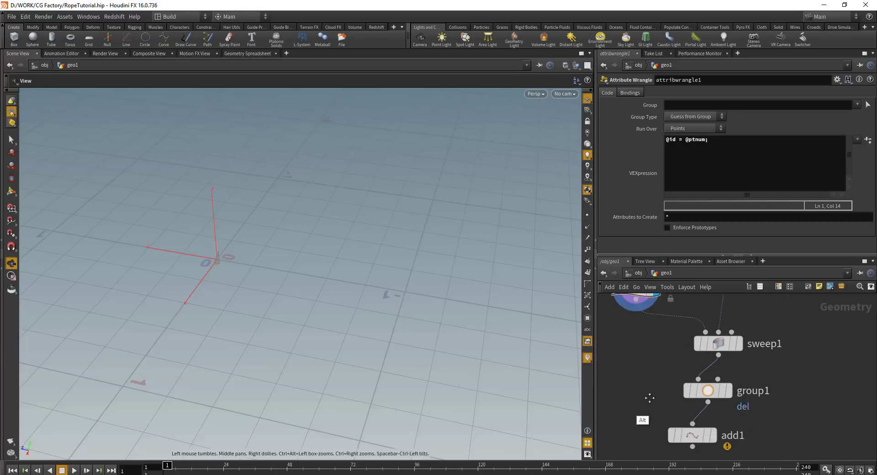
Display add1 again and set its Attribute Name to "id" so the swept points join into strands.
click(709, 394)
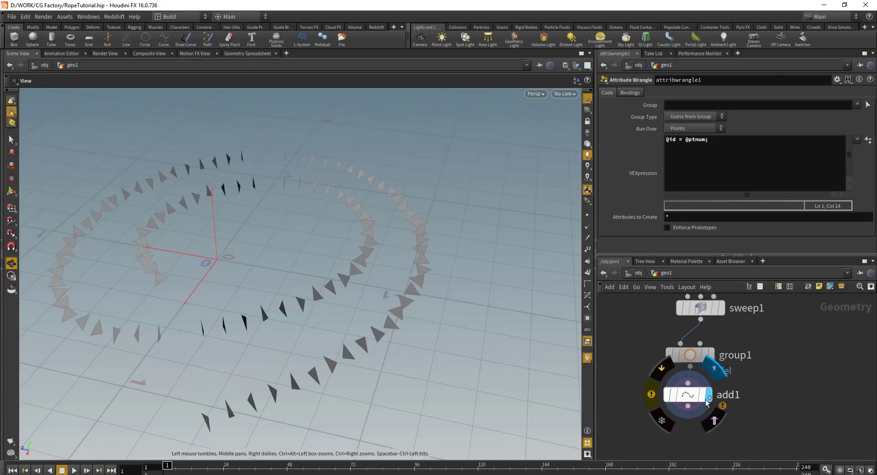
click(695, 395)
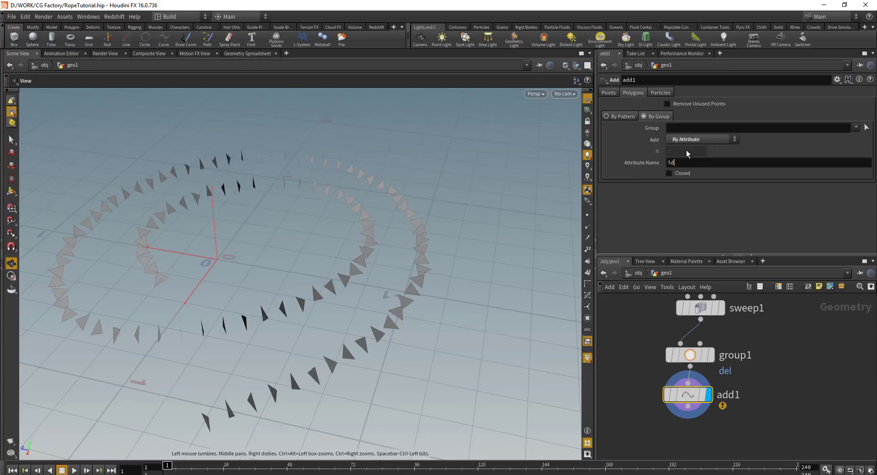
text(id)
key(Return)
drag(330, 162, 216, 228)
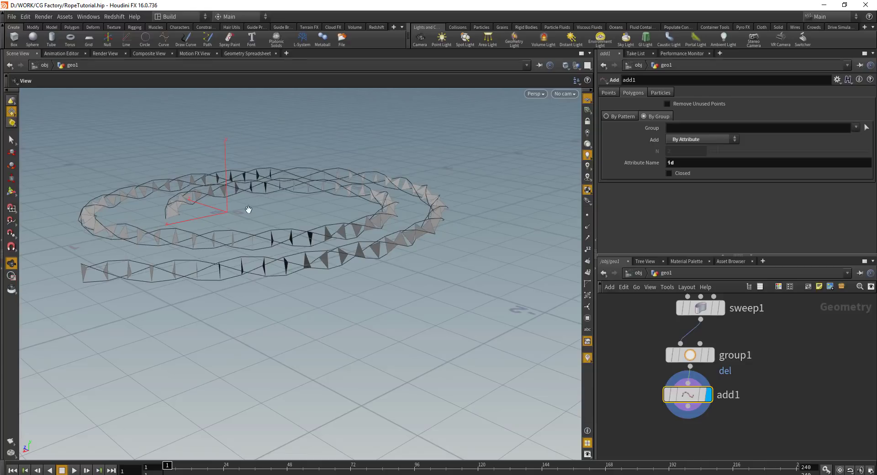
Add a Delete node connected to the output of add1 and make it the displayed node.
middle_drag(755, 394, 774, 344)
click(707, 357)
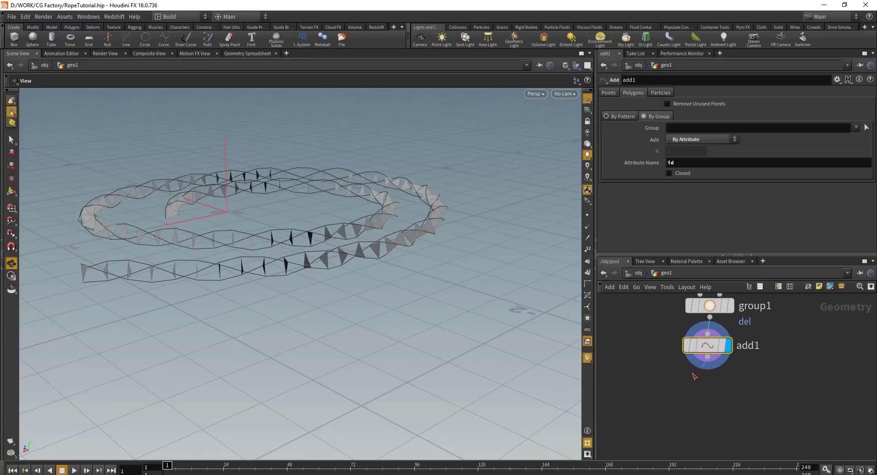
key(Tab)
text(del)
key(Return)
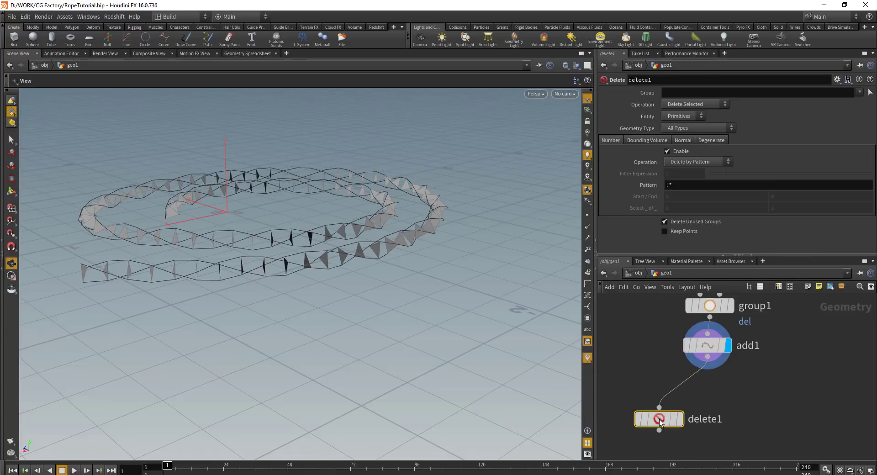
drag(659, 418, 708, 391)
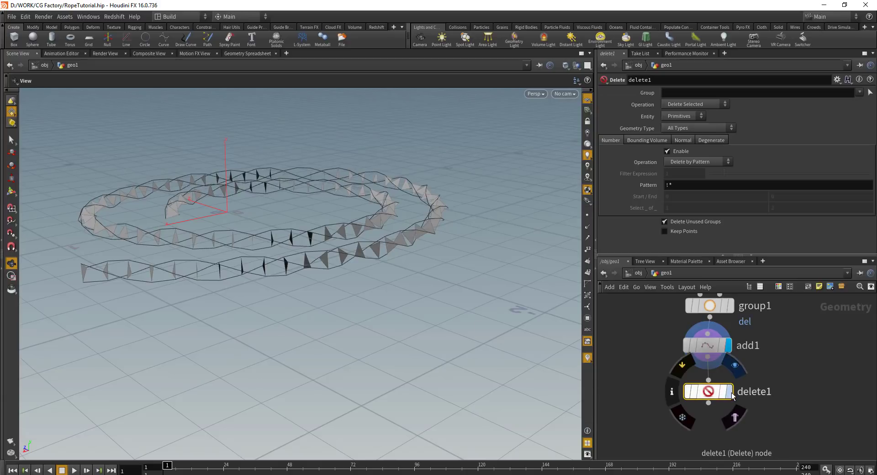
click(732, 396)
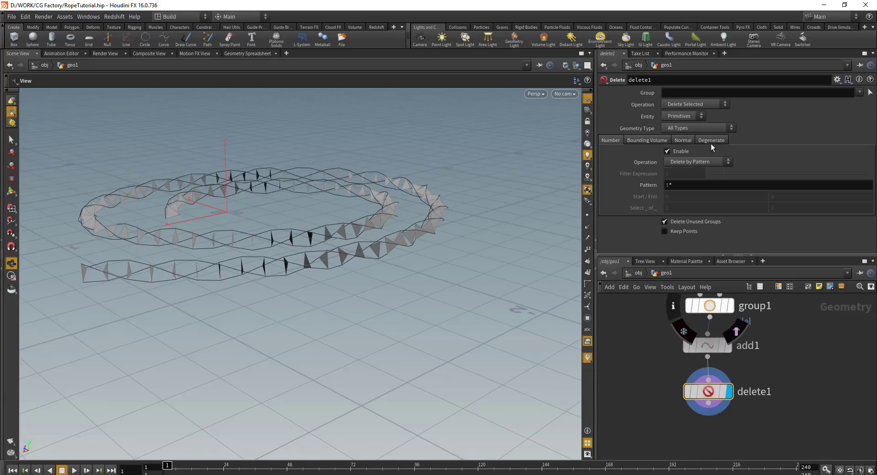
Set the Group of delete1 to "del" to remove the triangular primitives.
click(860, 93)
click(863, 102)
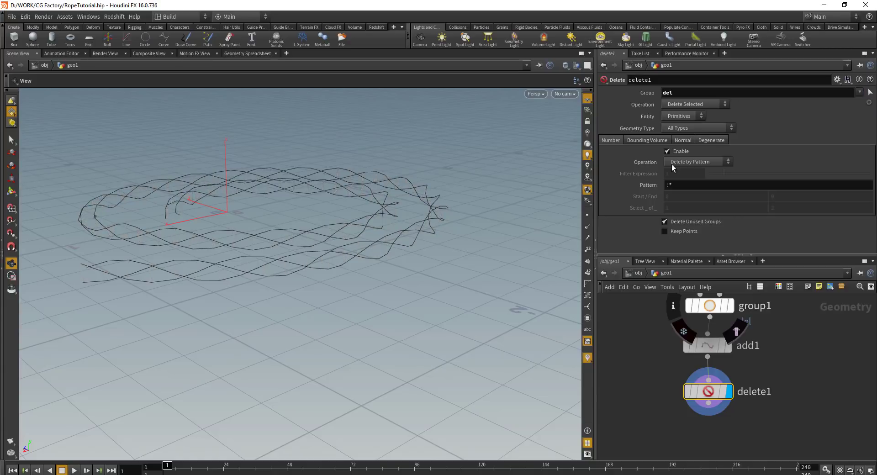
alt+drag(280, 289, 471, 383)
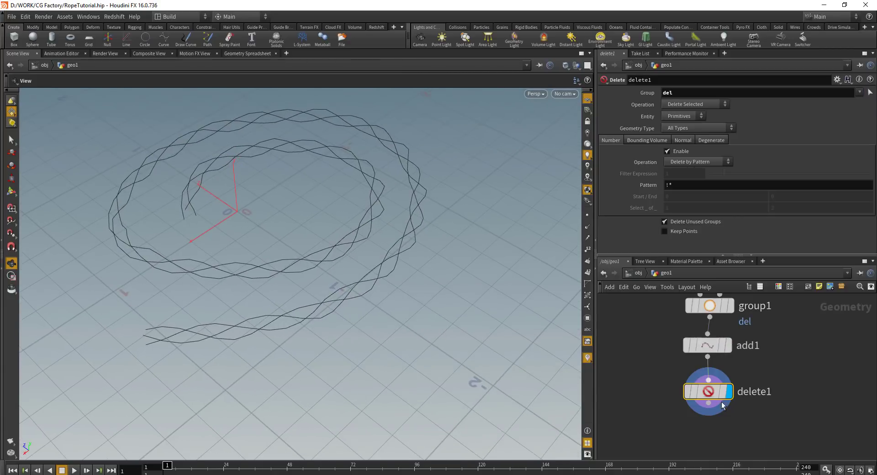
alt+drag(575, 466, 367, 256)
Add a PolyWire node connected to the output of delete1 and make it the displayed node.
middle_drag(751, 409, 759, 371)
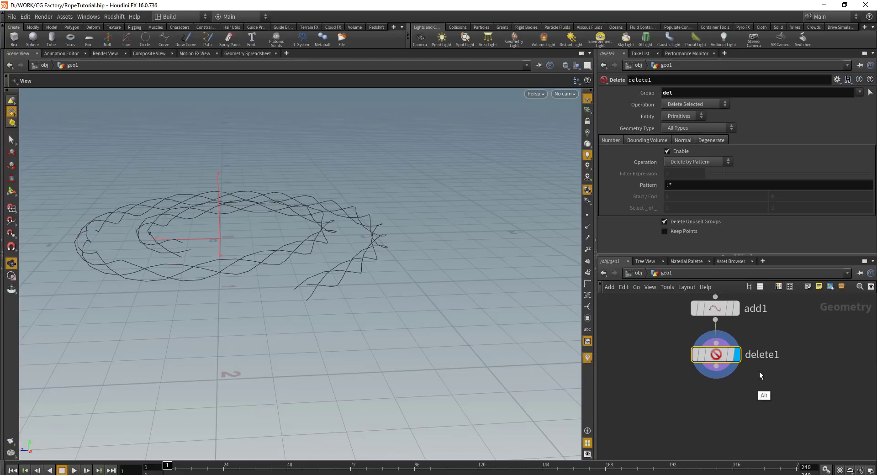
click(716, 366)
key(Tab)
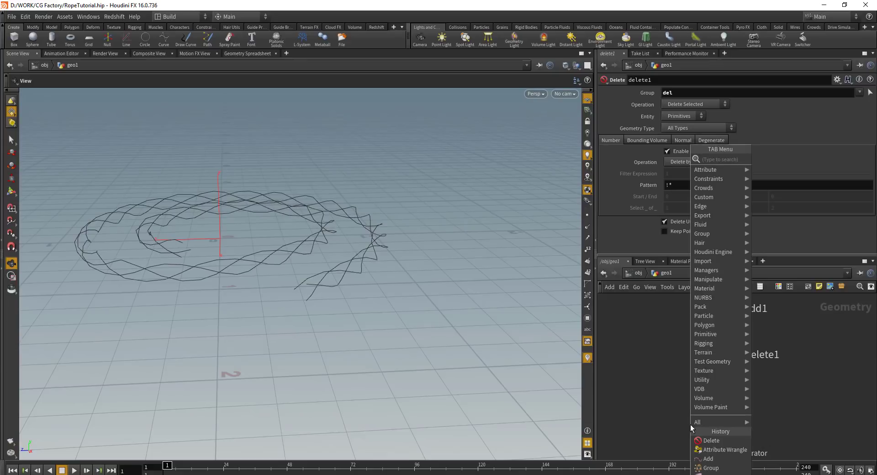
text(poly)
click(772, 316)
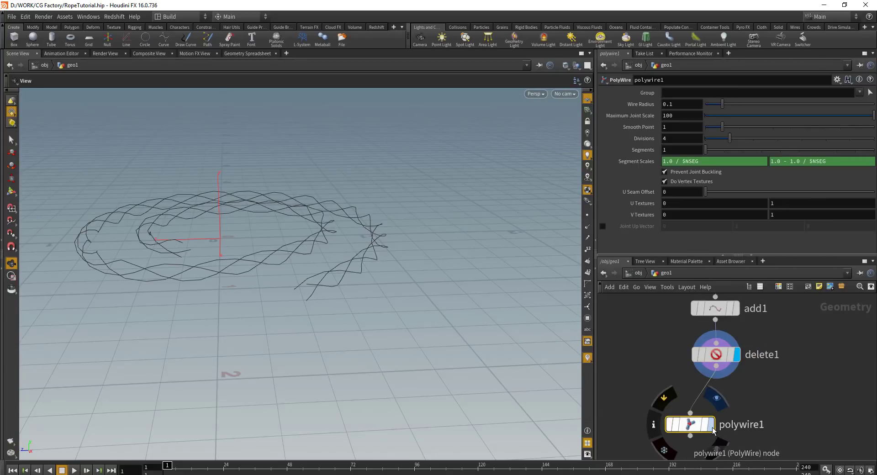
click(712, 426)
drag(694, 425, 708, 409)
alt+drag(342, 273, 383, 300)
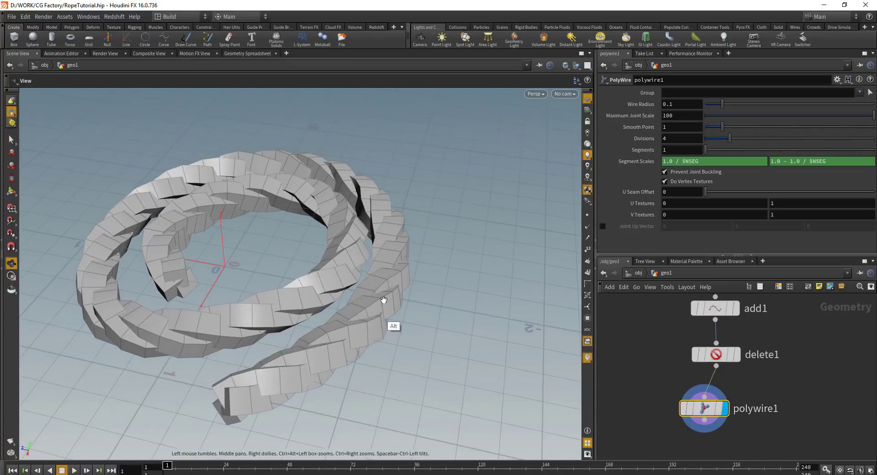
Set the Wire Radius of polywire1 to .05 and its Divisions to 8.
alt+scroll(400, 295, up, 2)
alt+middle_drag(789, 354, 803, 351)
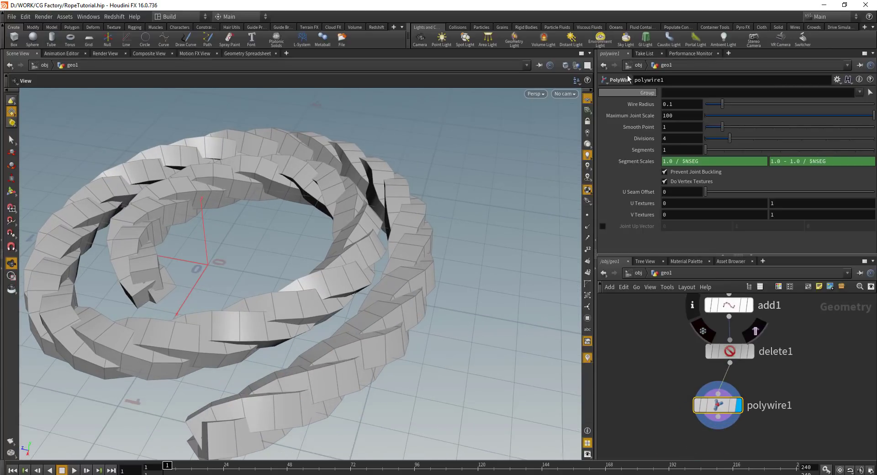
click(684, 103)
text(.0)
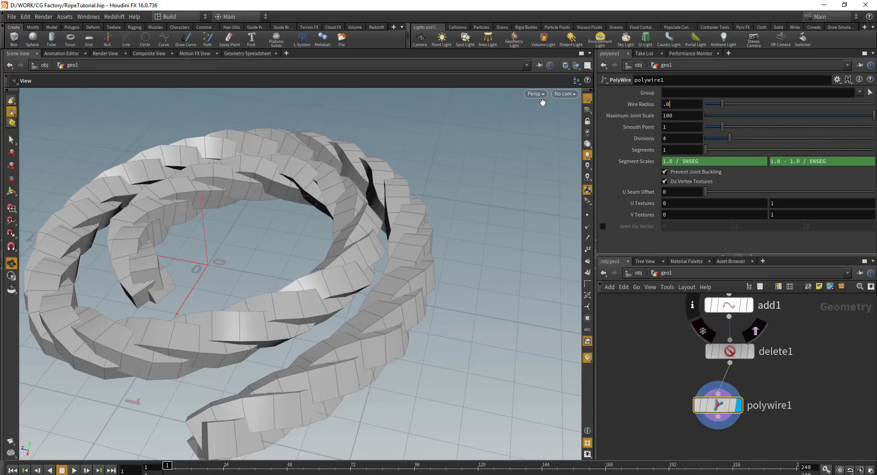
text(5)
key(Return)
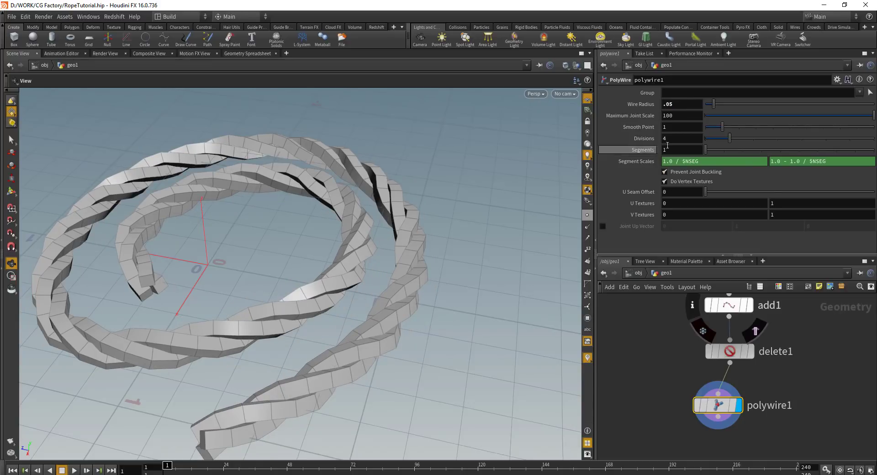
click(681, 138)
text(8)
key(Return)
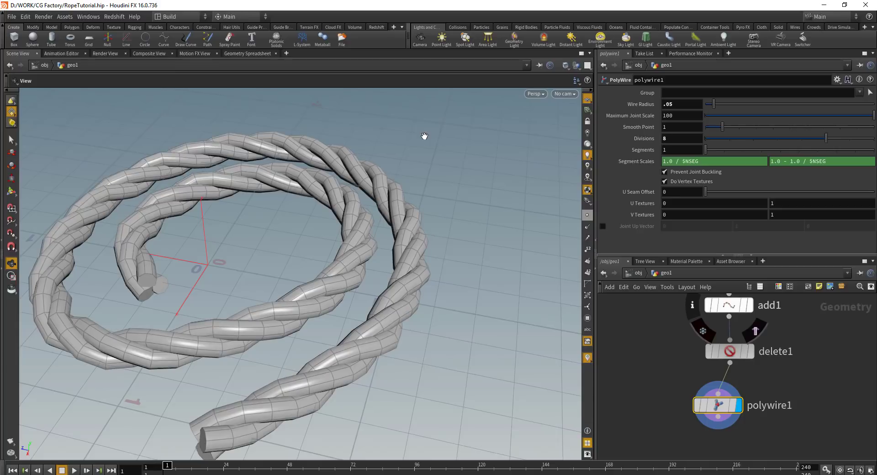
Set the Divisions of circle1 to 4 to give the rope four strands.
alt+drag(816, 366, 796, 398)
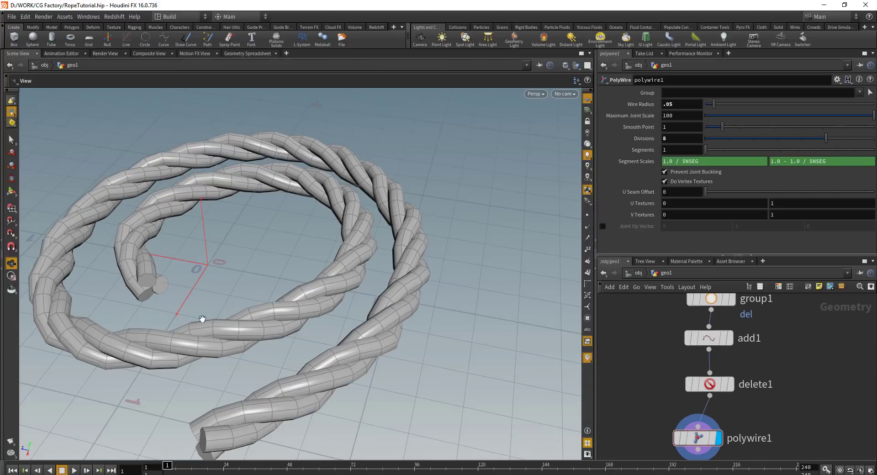
alt+drag(201, 319, 169, 315)
alt+drag(761, 349, 737, 472)
alt+drag(762, 354, 754, 415)
alt+drag(362, 358, 478, 301)
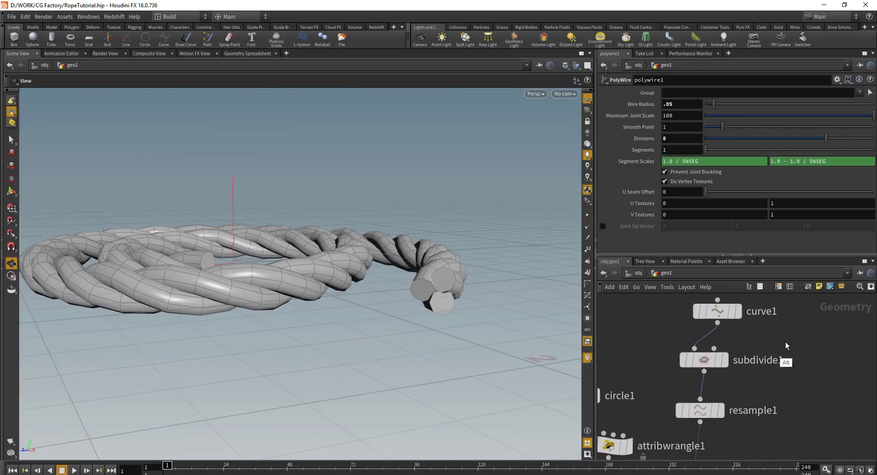
middle_drag(776, 326, 858, 333)
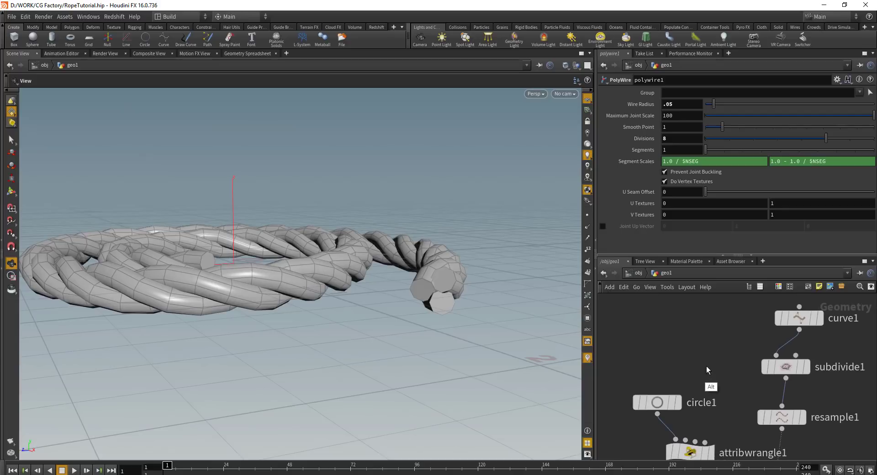
click(657, 403)
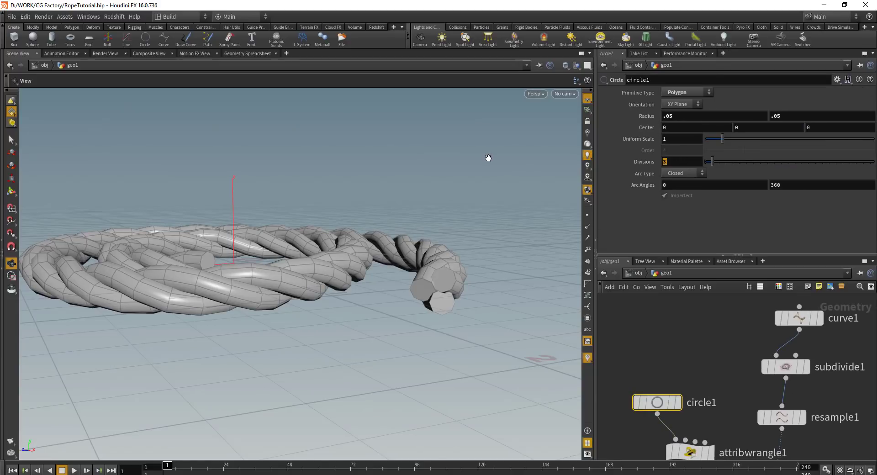
text(4)
key(Return)
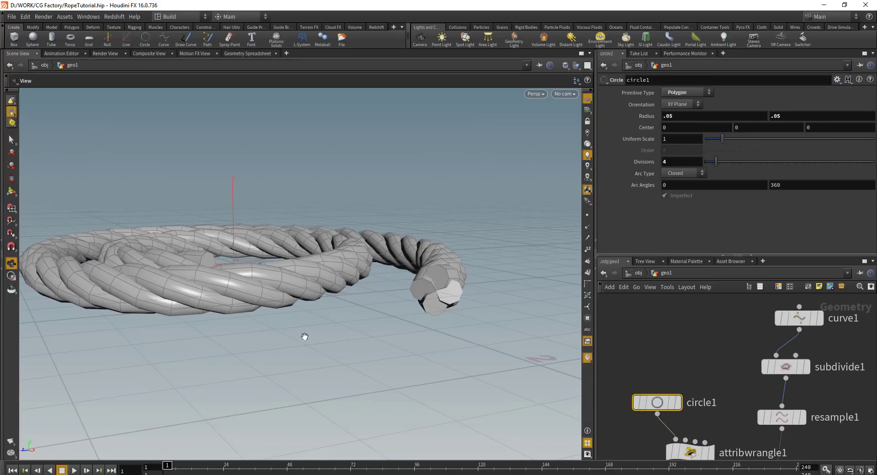
alt+drag(304, 337, 351, 301)
Edit curve1 in the viewport by moving two neighbouring control points on its outer coil outward.
click(407, 291)
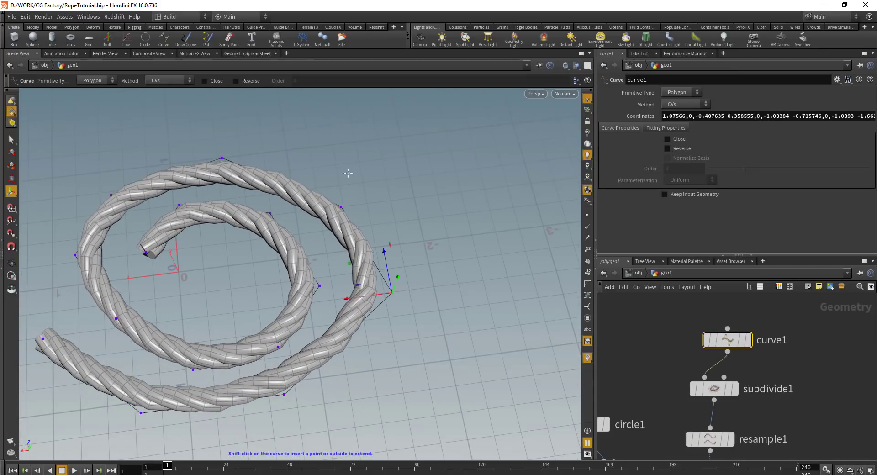
click(341, 207)
alt+drag(294, 219, 456, 229)
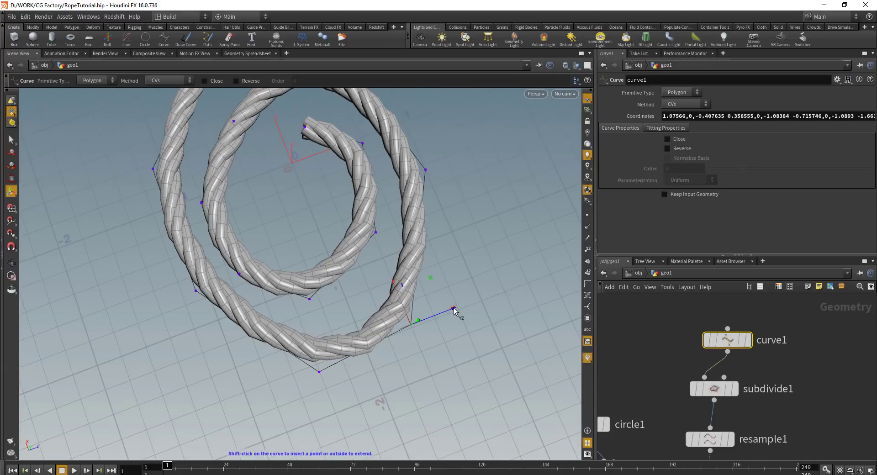
drag(454, 309, 482, 298)
click(426, 170)
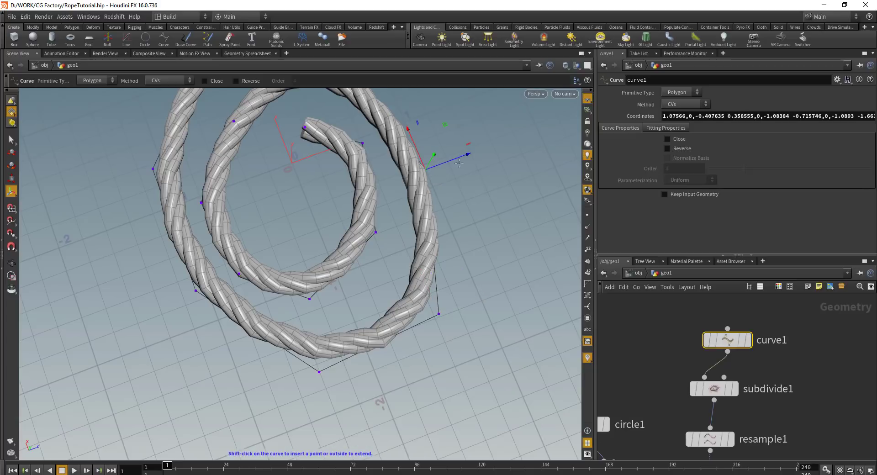
drag(469, 157, 525, 142)
alt+drag(326, 309, 727, 398)
alt+middle_drag(805, 350, 825, 215)
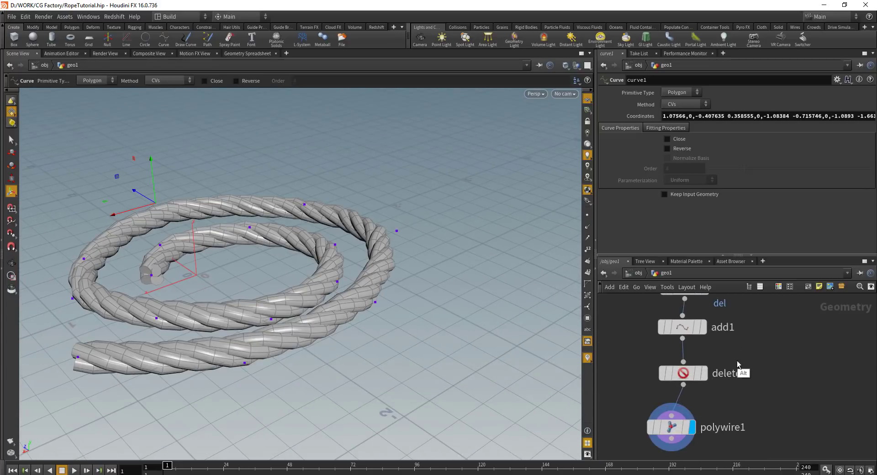
alt+middle_drag(738, 364, 736, 336)
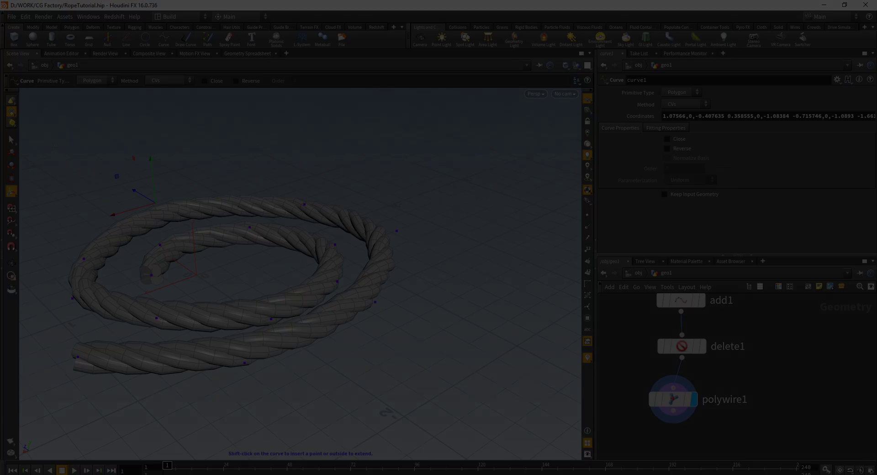